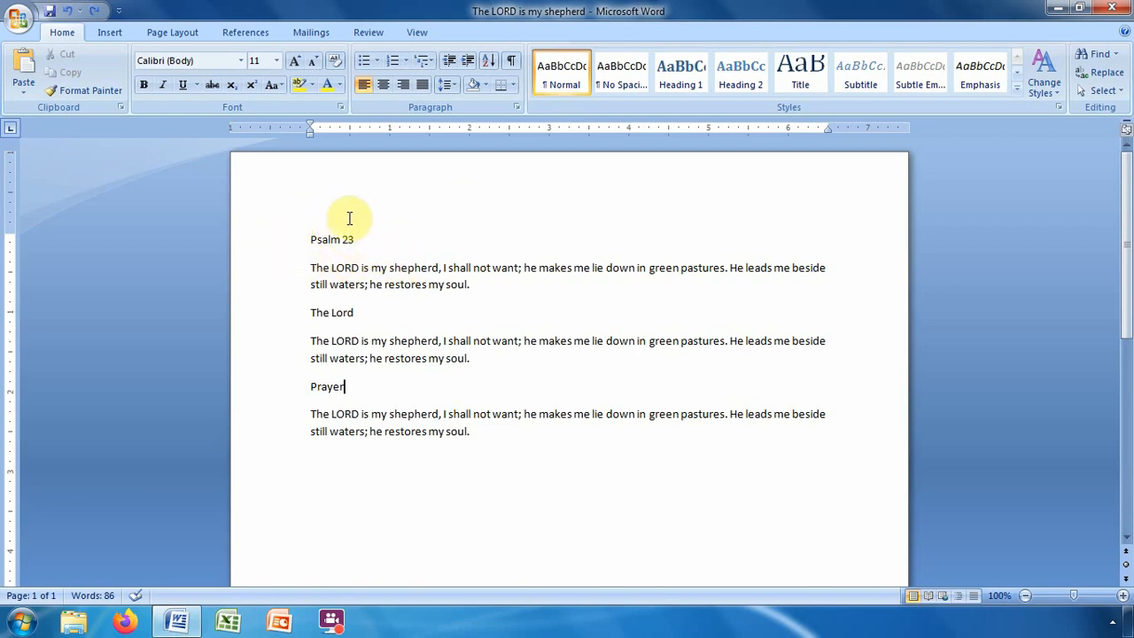
Step: Apply the Heading 1 style to the "Psalm 23" line
left_click(281, 244)
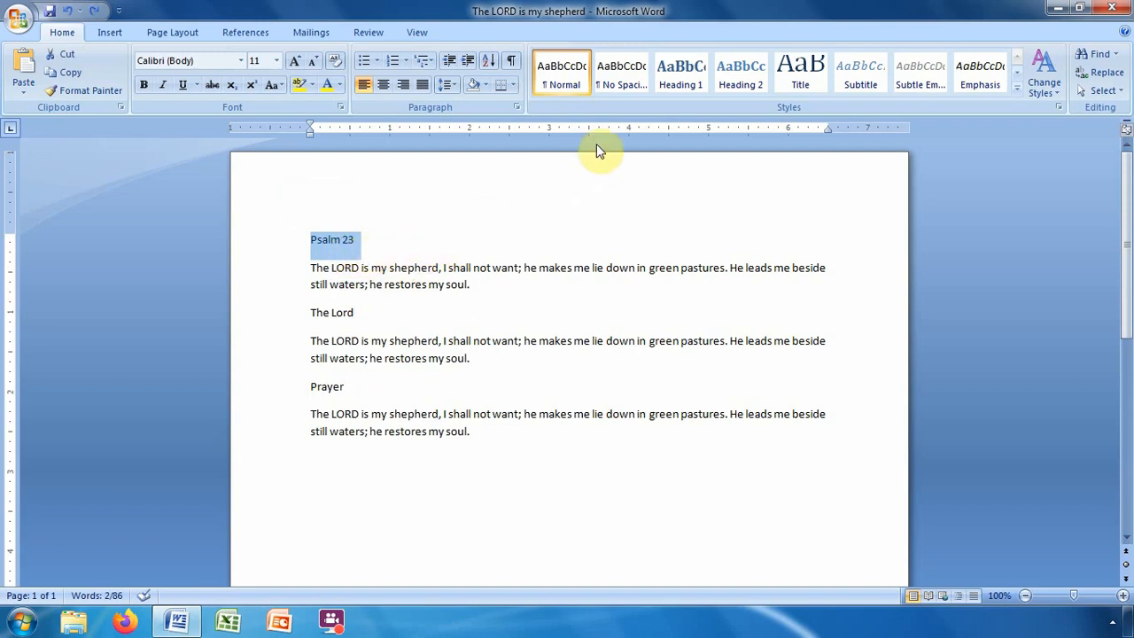
left_click(680, 81)
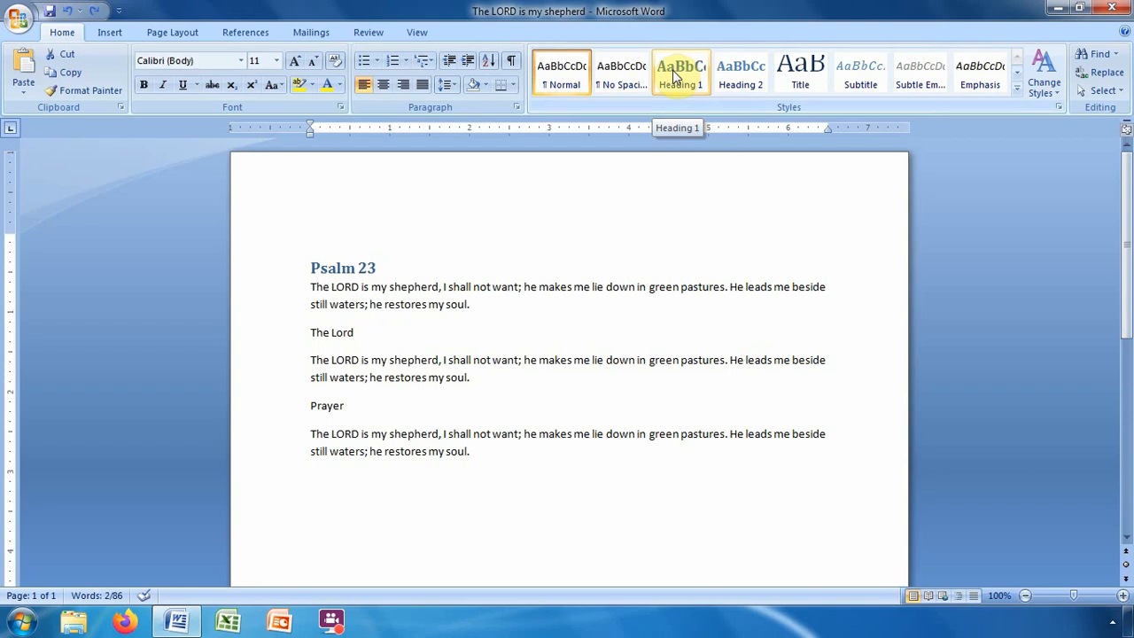
left_click(676, 76)
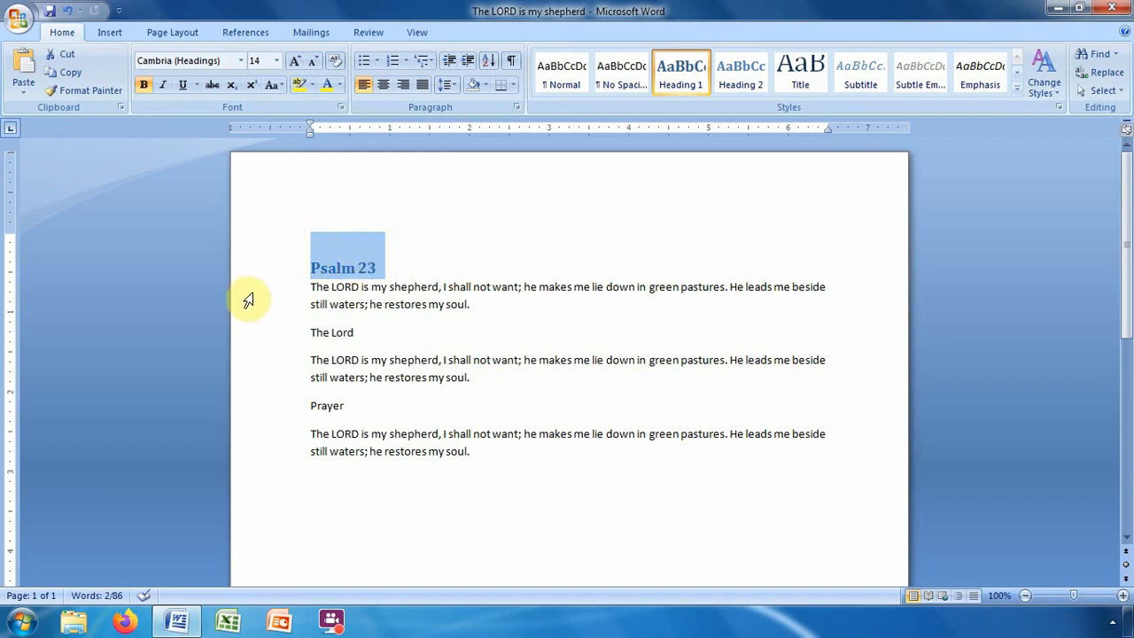
left_click(353, 269)
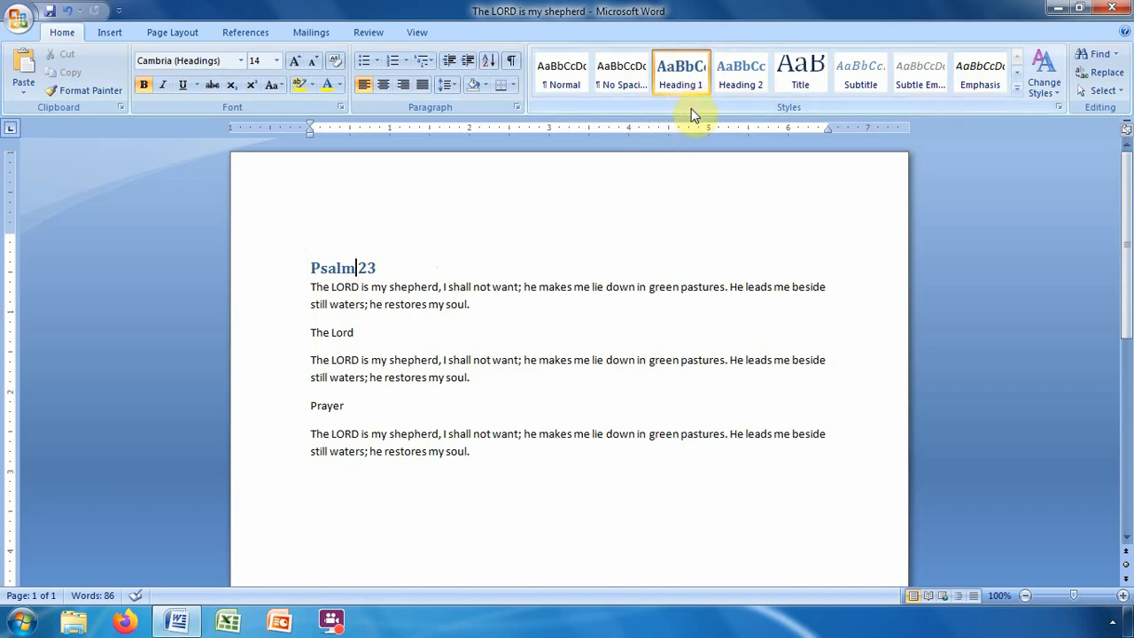
Step: Apply the Heading 1 style to the "The Lord" and "Prayer" lines as well
key("Down")
key("Down")
key("Down")
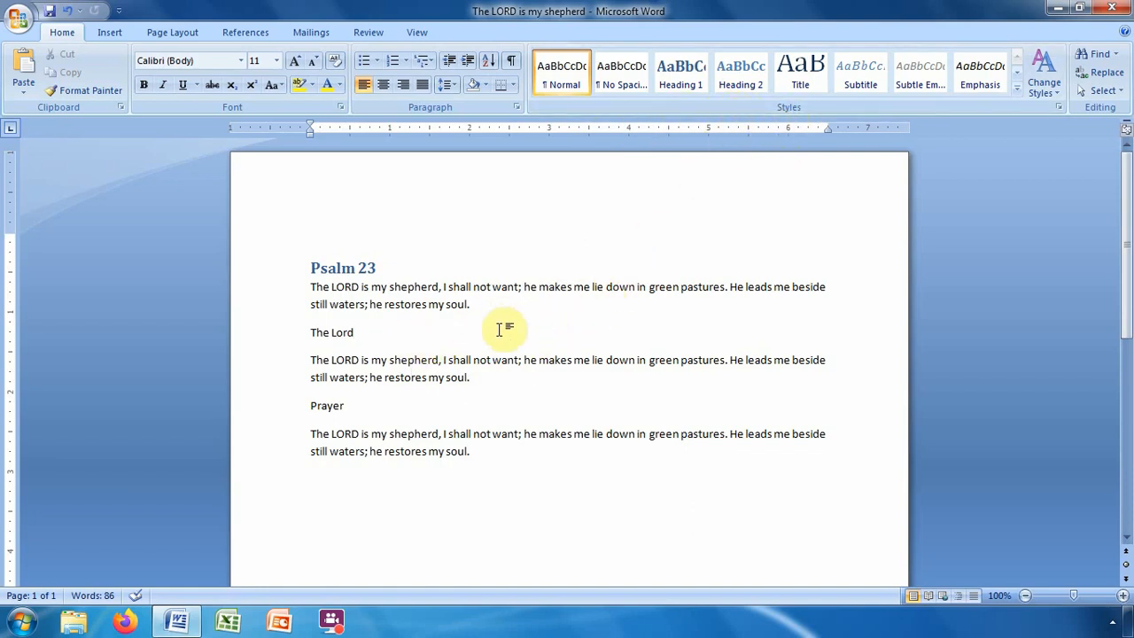
left_click(290, 337)
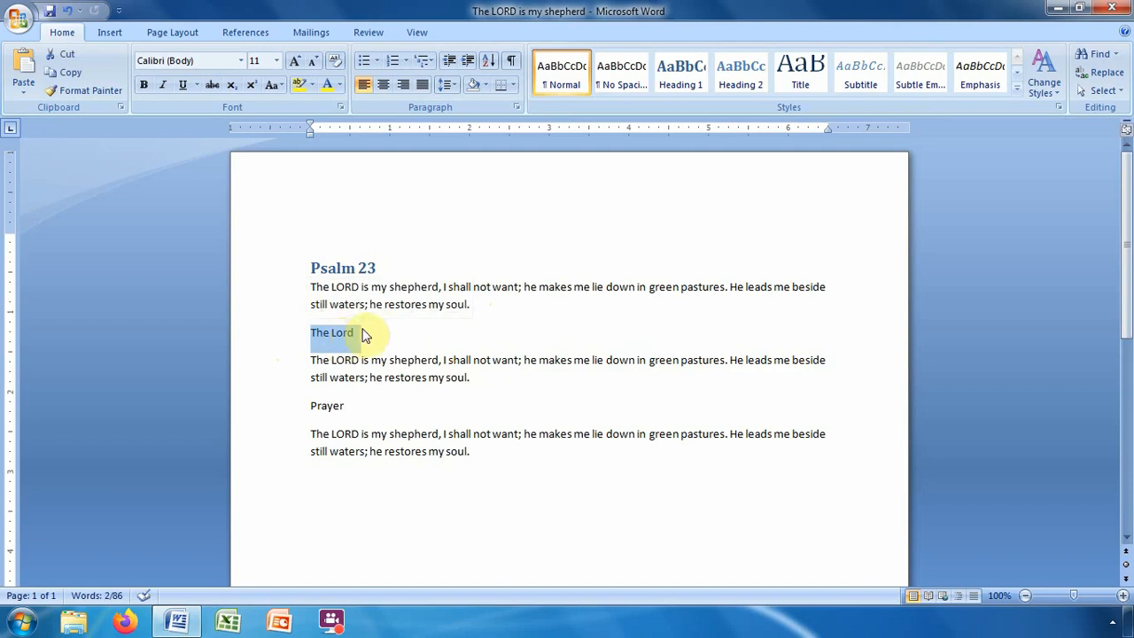
left_click(684, 81)
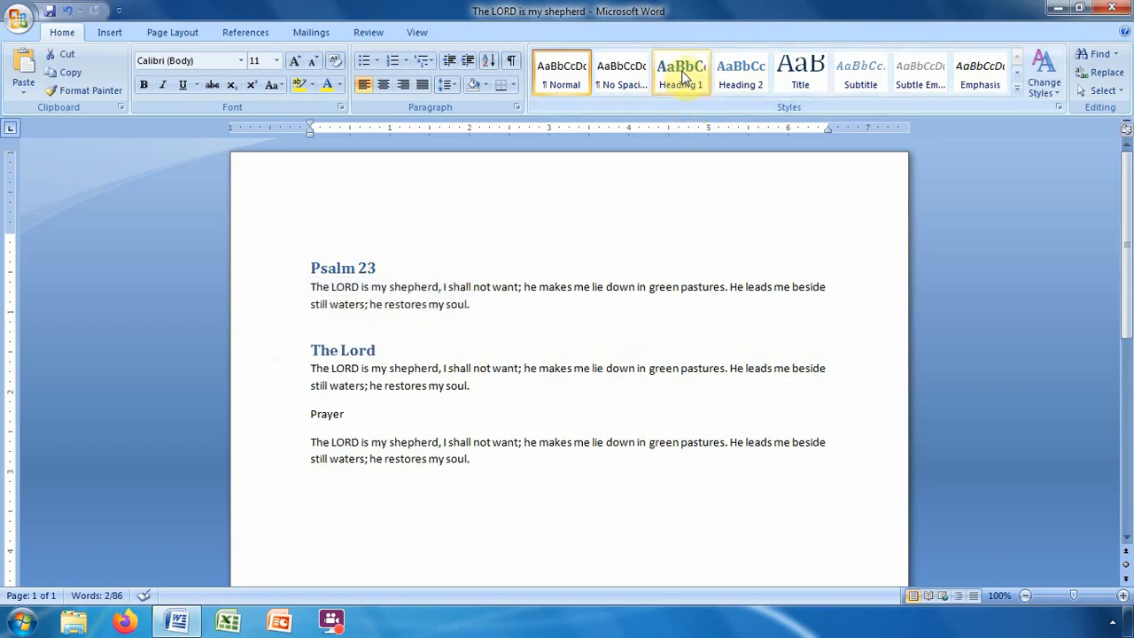
left_click(683, 78)
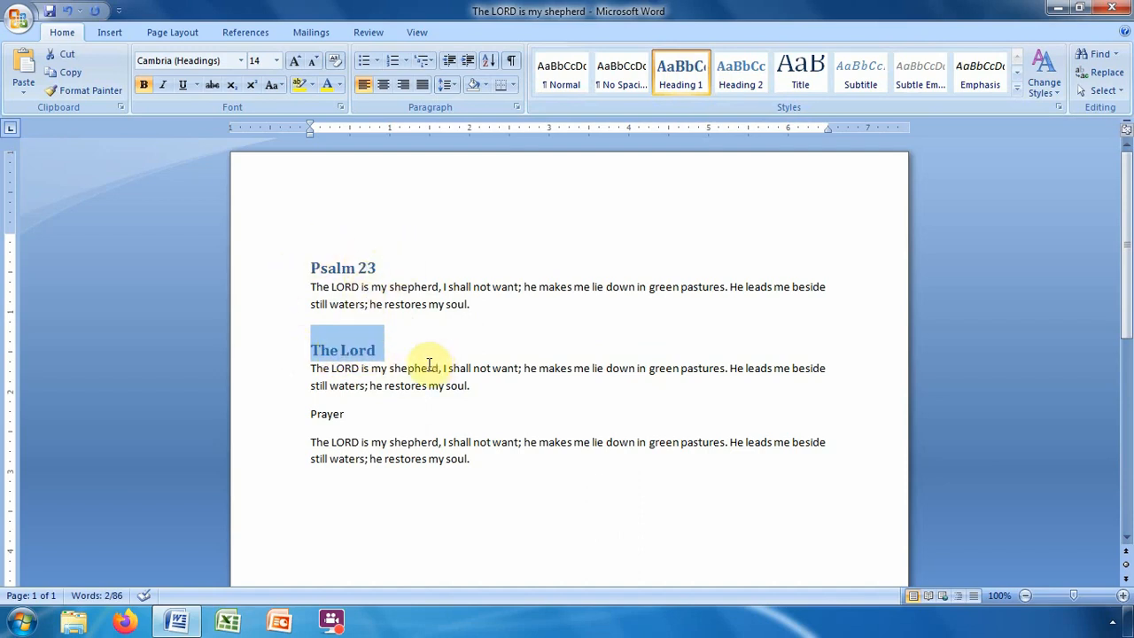
left_click(275, 415)
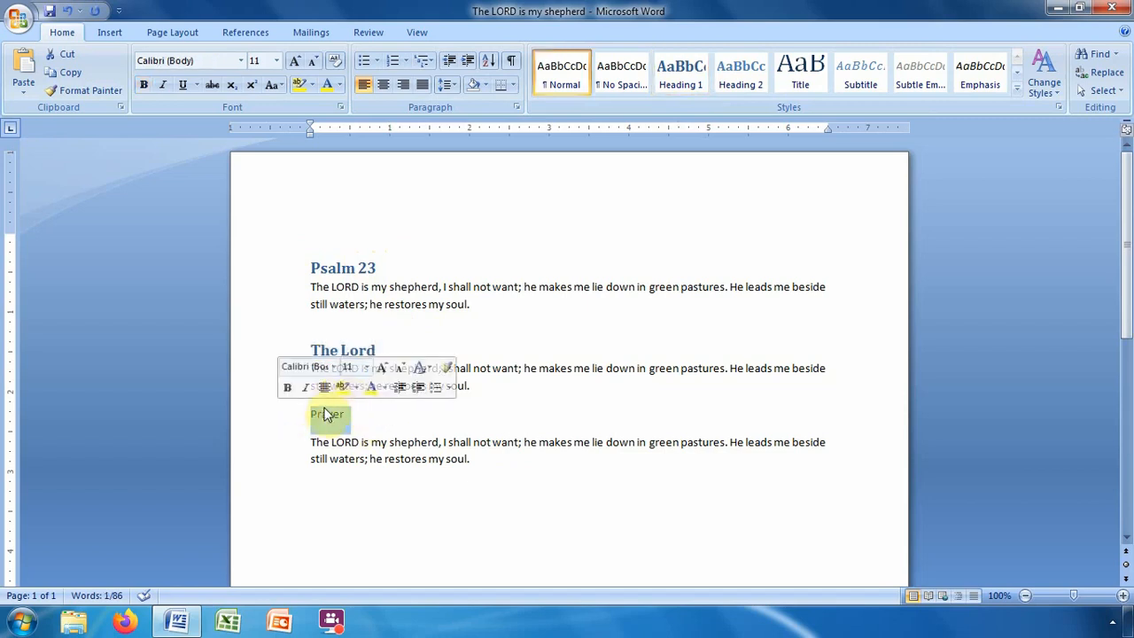
left_click(682, 76)
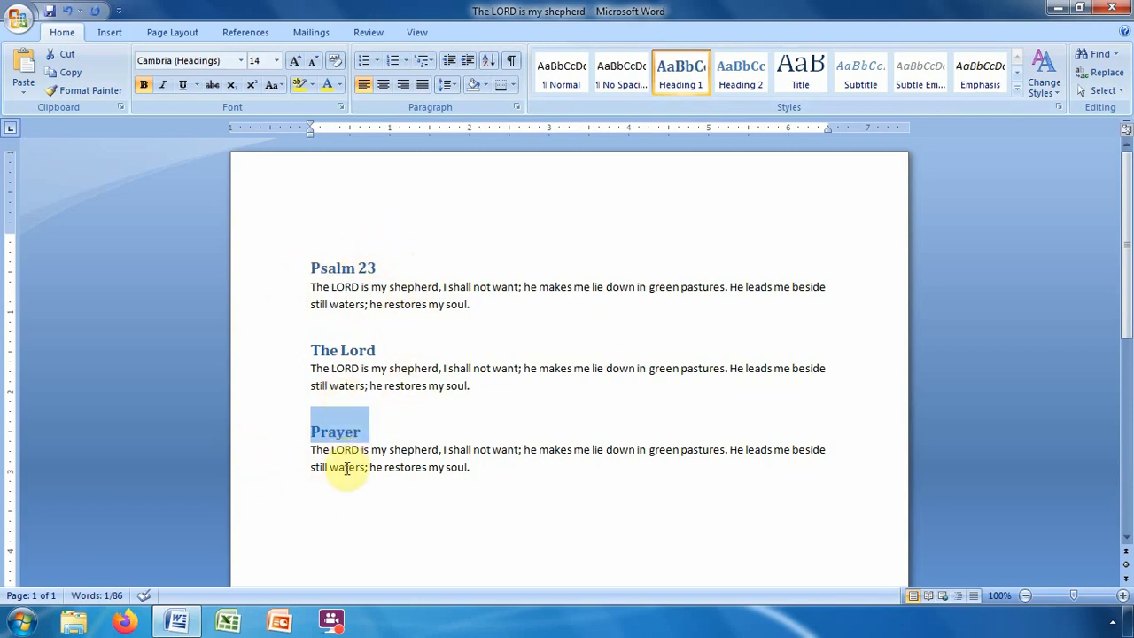
left_click(456, 431)
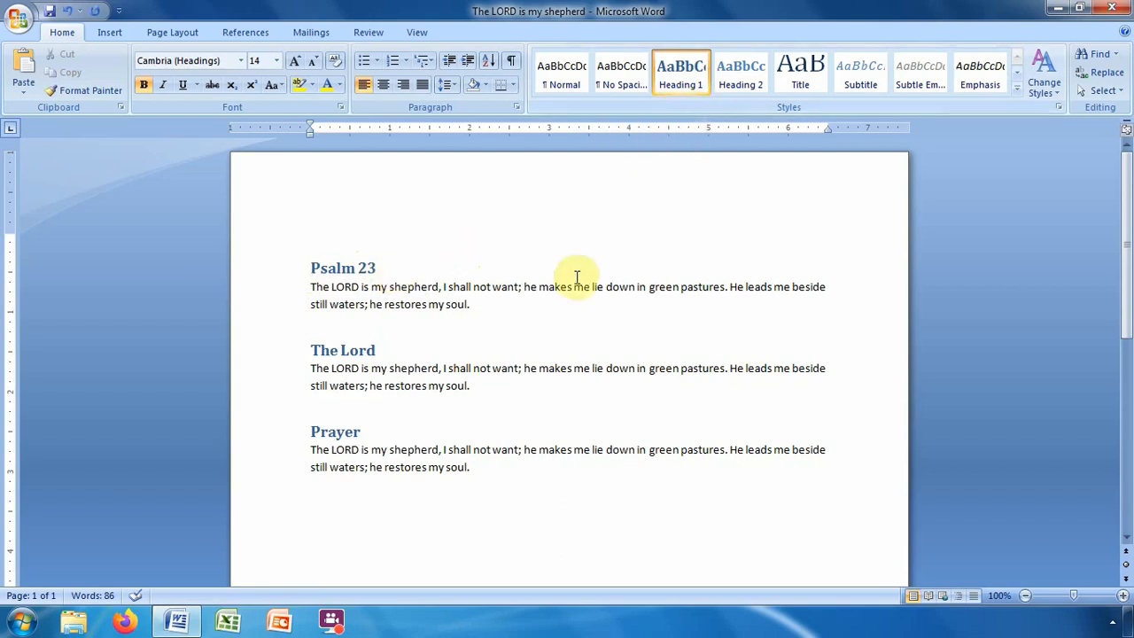
Step: Change the font of the "Psalm 23" heading to Batang
left_click(311, 289)
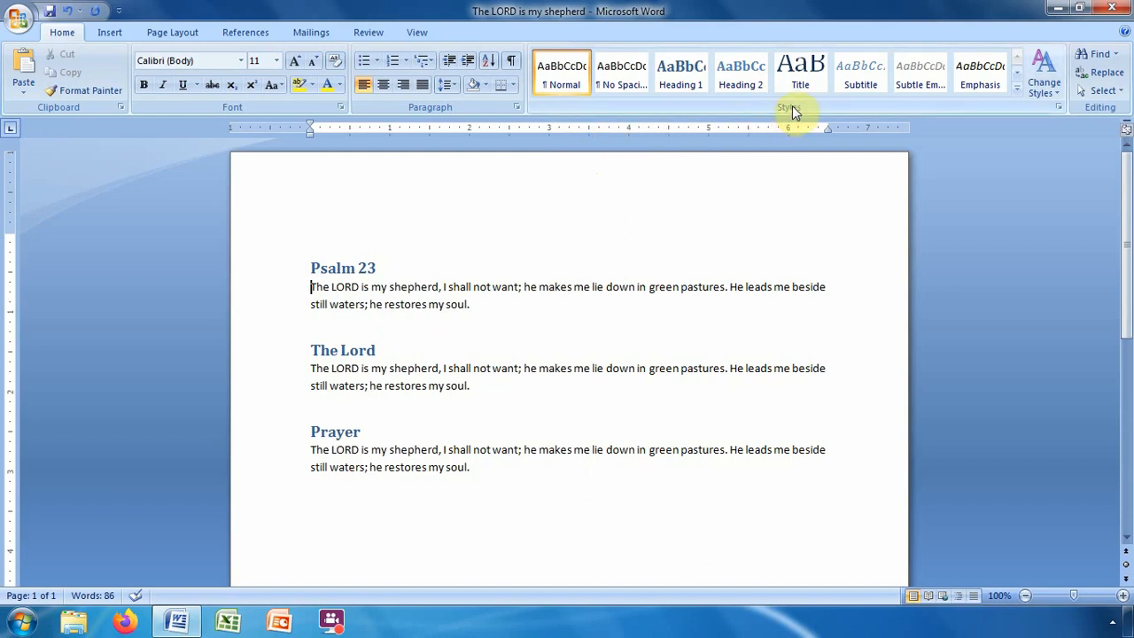
key("ctrl+z")
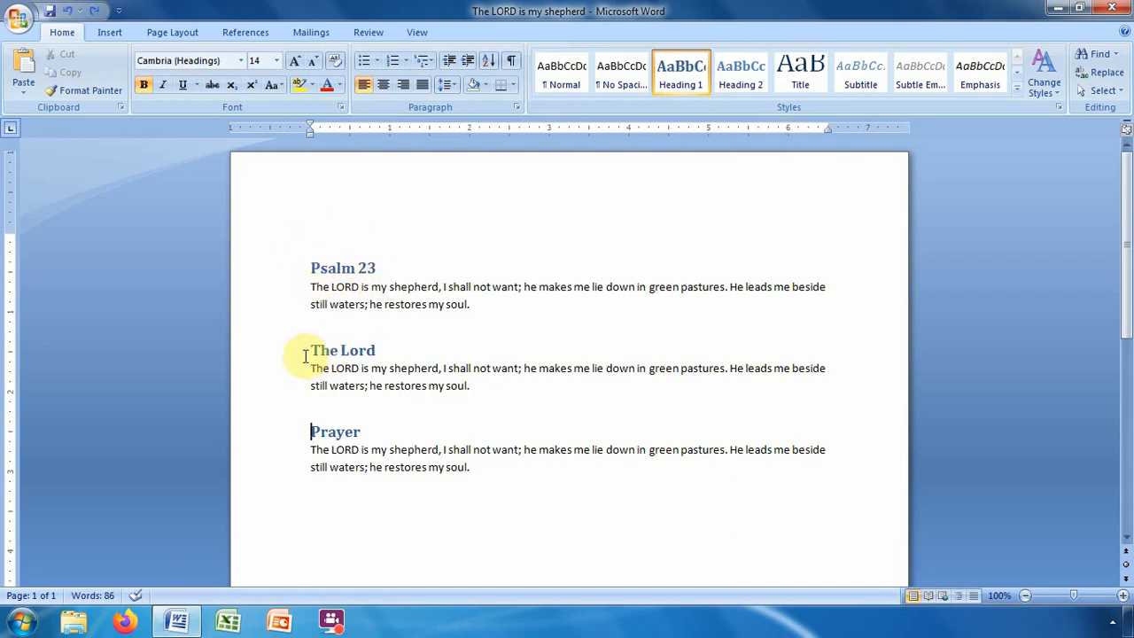
left_click(290, 272)
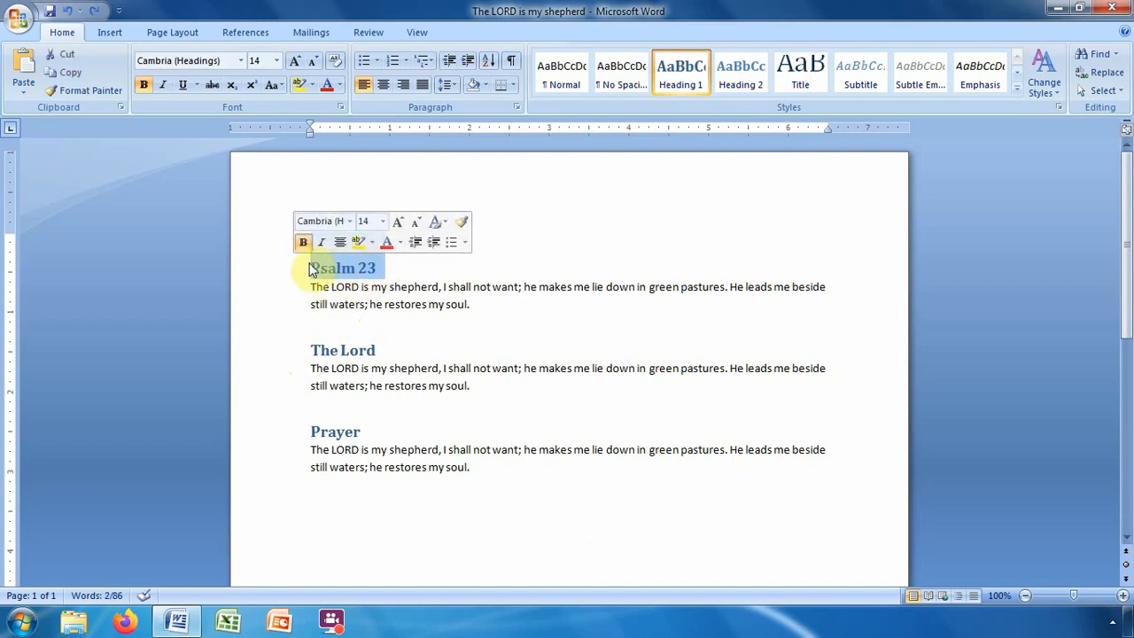
left_click(241, 60)
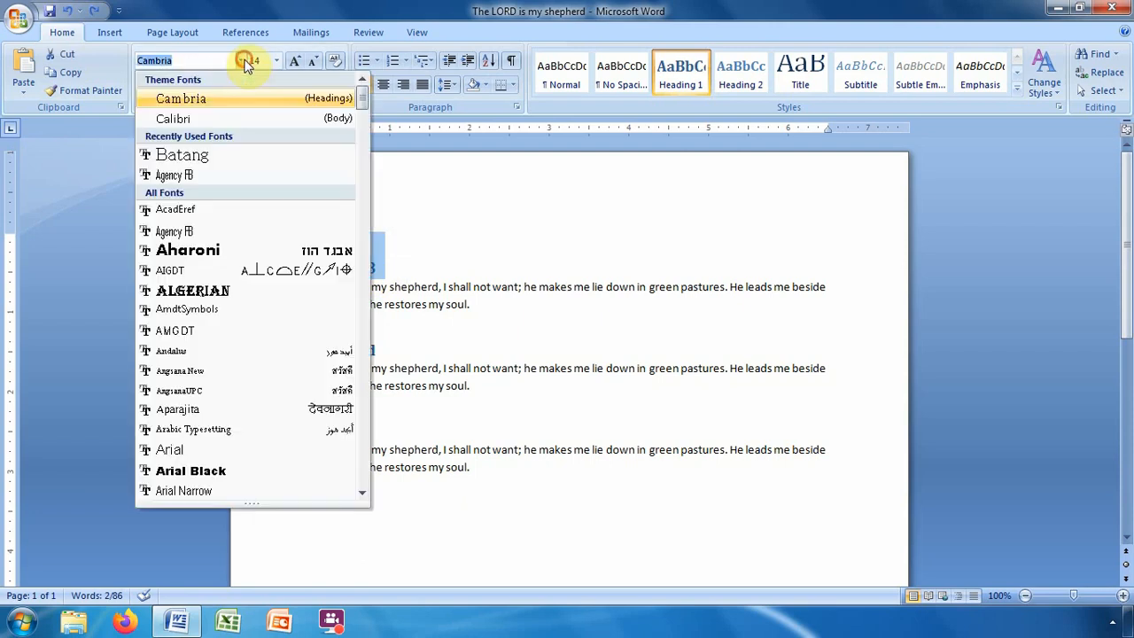
left_click(215, 157)
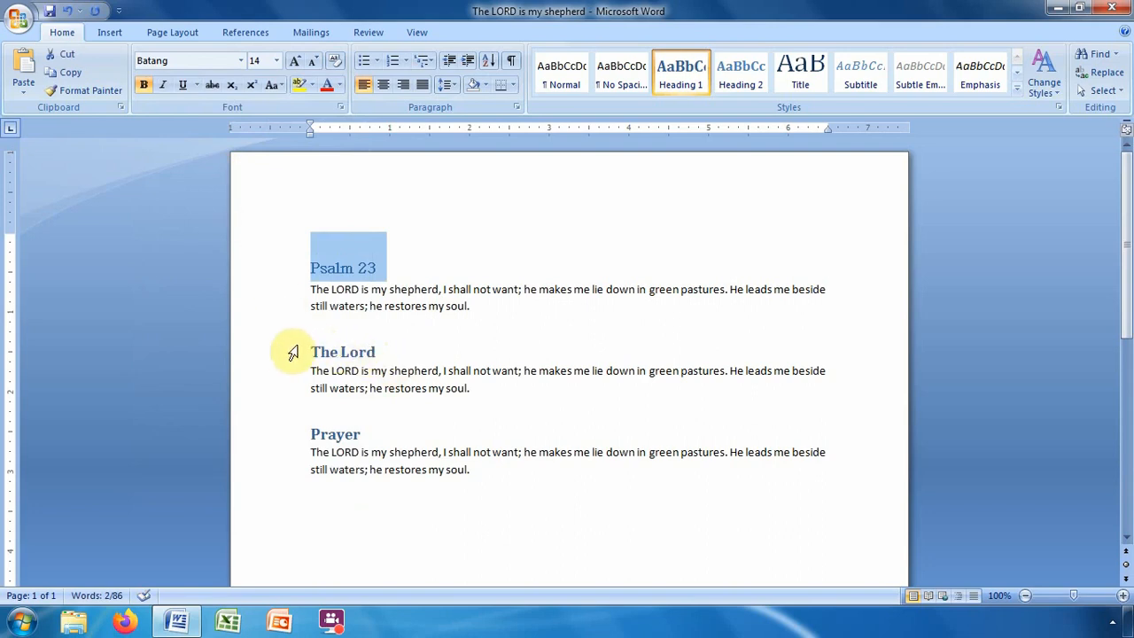
Step: Set the font color of the "The Lord" heading to the standard red
left_click(282, 351)
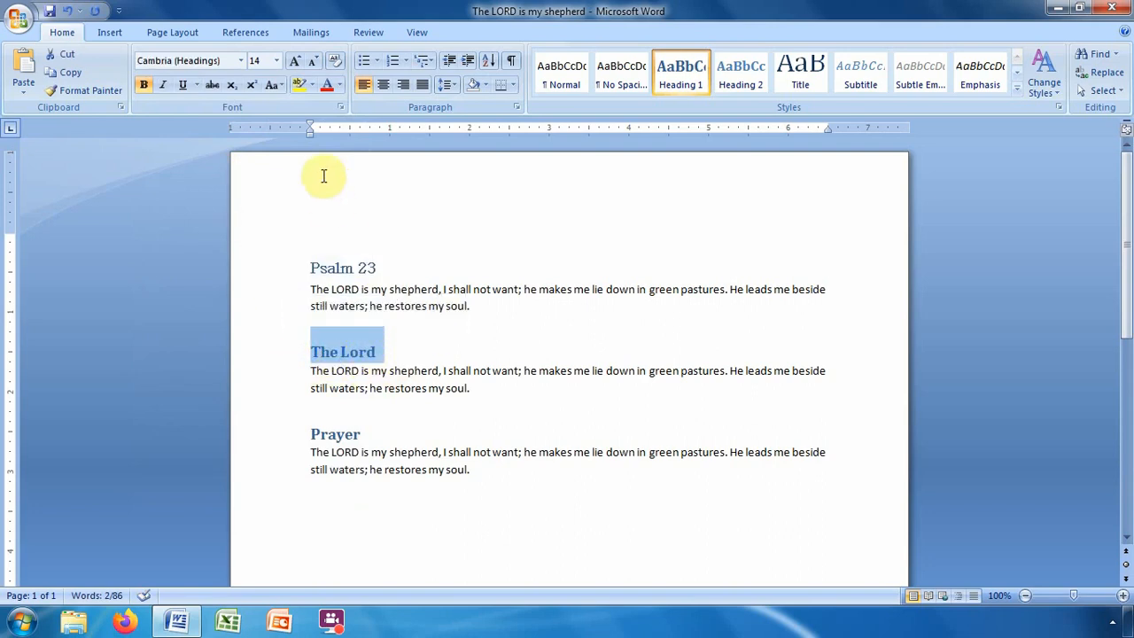
left_click(335, 84)
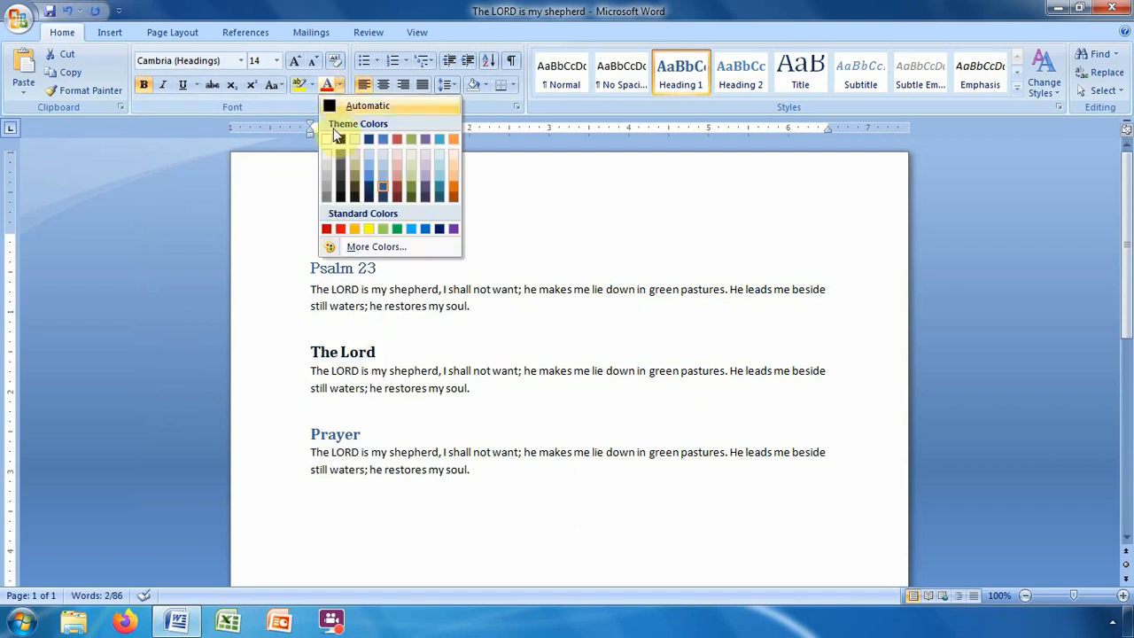
left_click(344, 229)
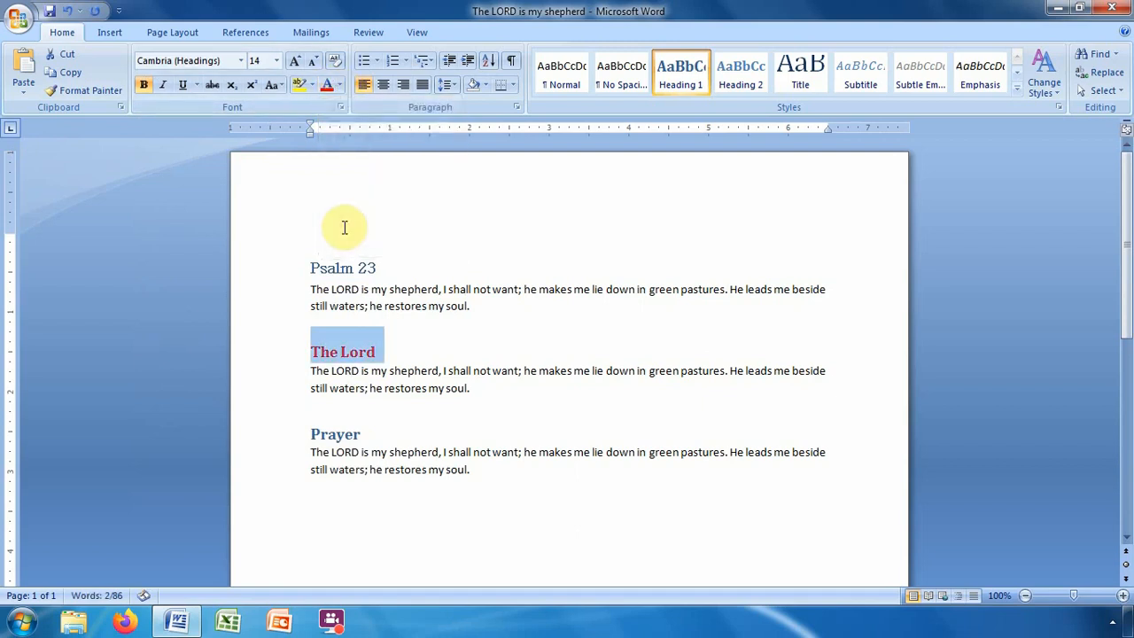
Step: Set the "Prayer" heading's font size to 10, and reapply the Heading 1 style to reset its formatting
left_click(294, 427)
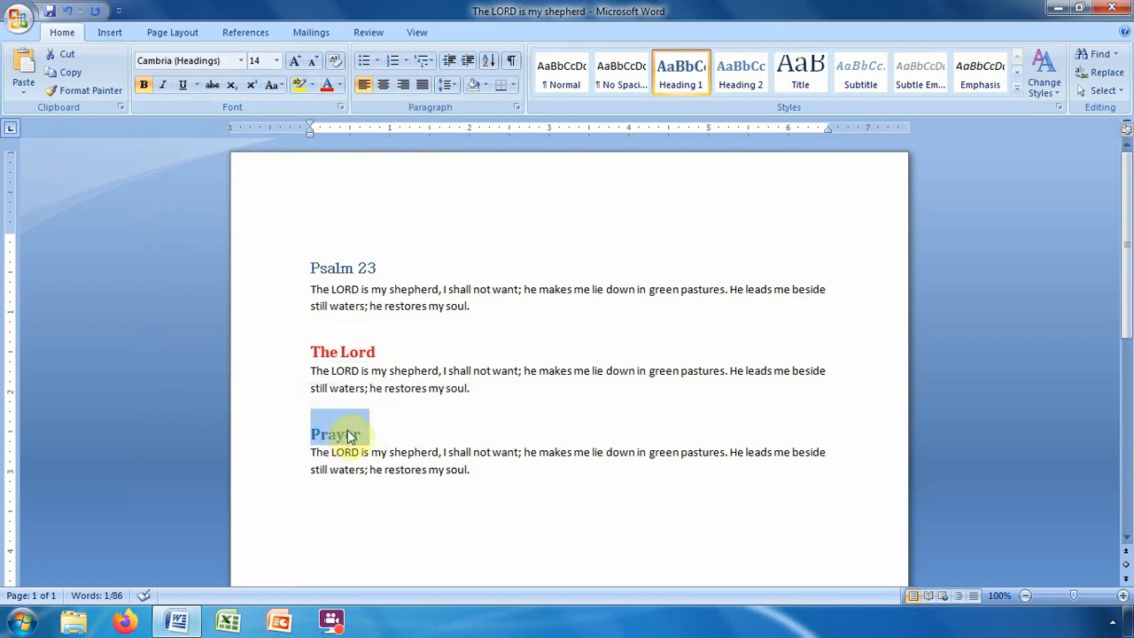
left_click(277, 65)
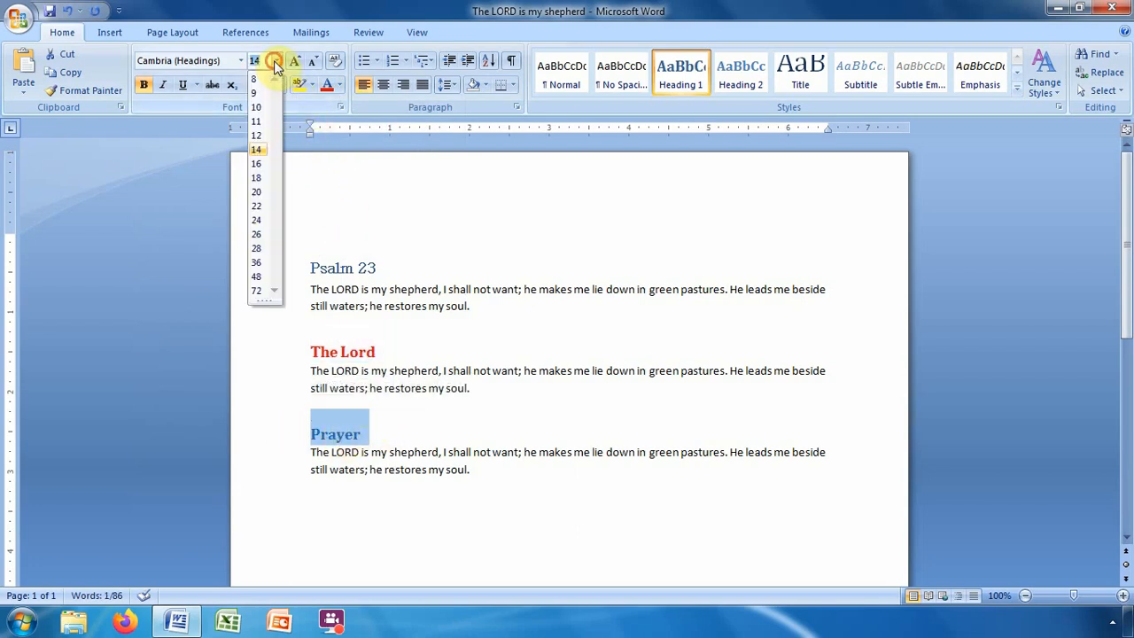
left_click(256, 108)
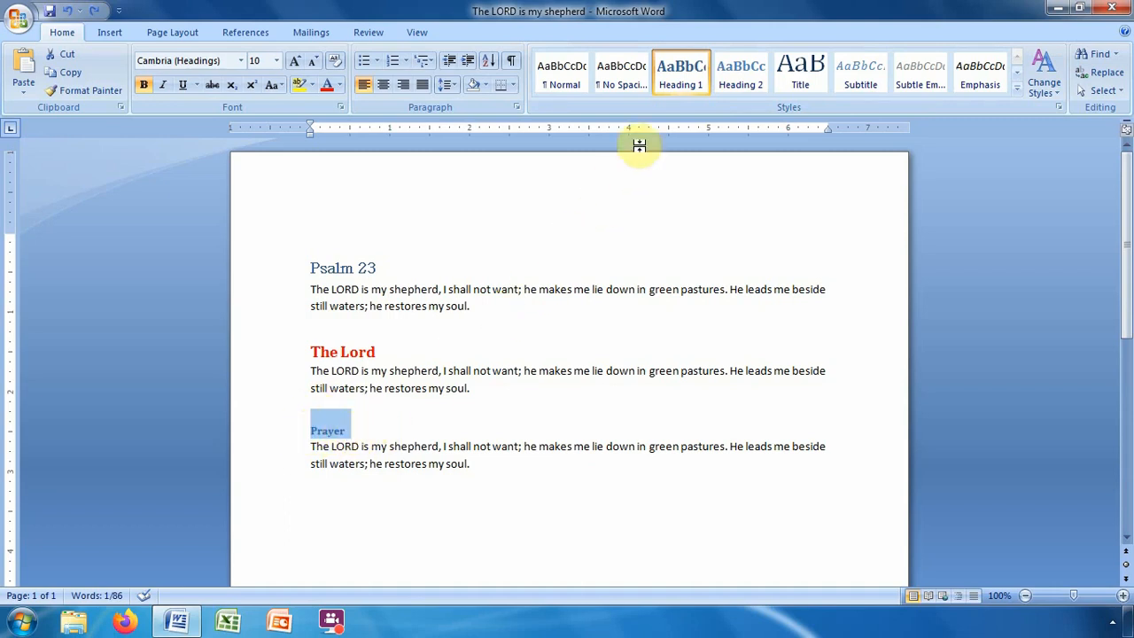
left_click(683, 83)
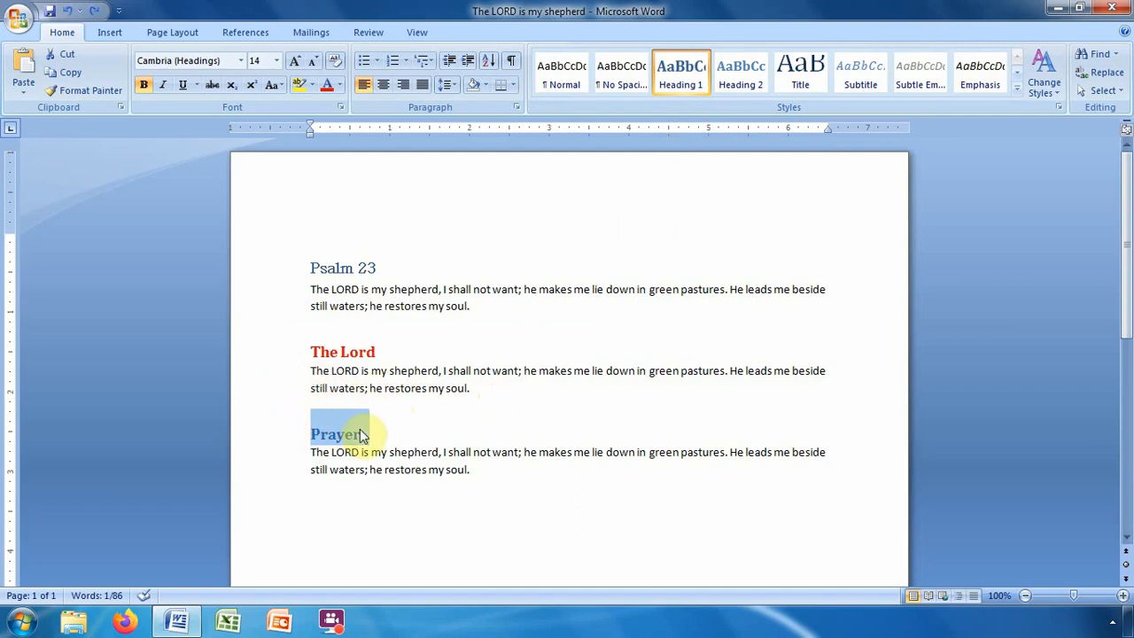
Step: Update the Heading 1 style to match the red "The Lord" heading, and undo that style update
left_click(286, 356)
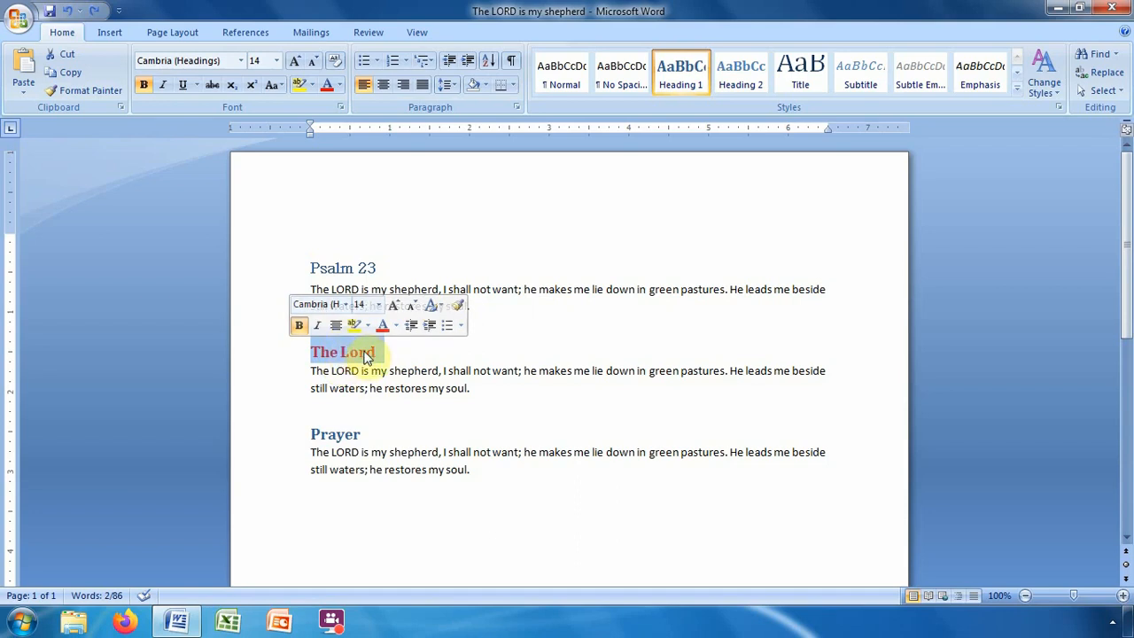
right_click(671, 75)
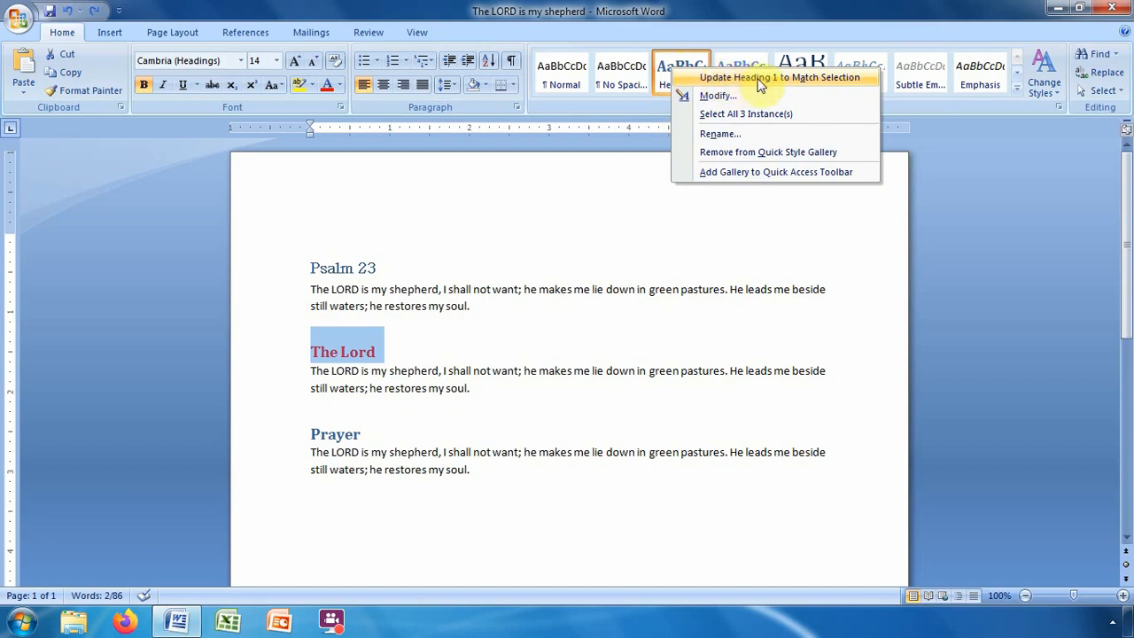
left_click(817, 80)
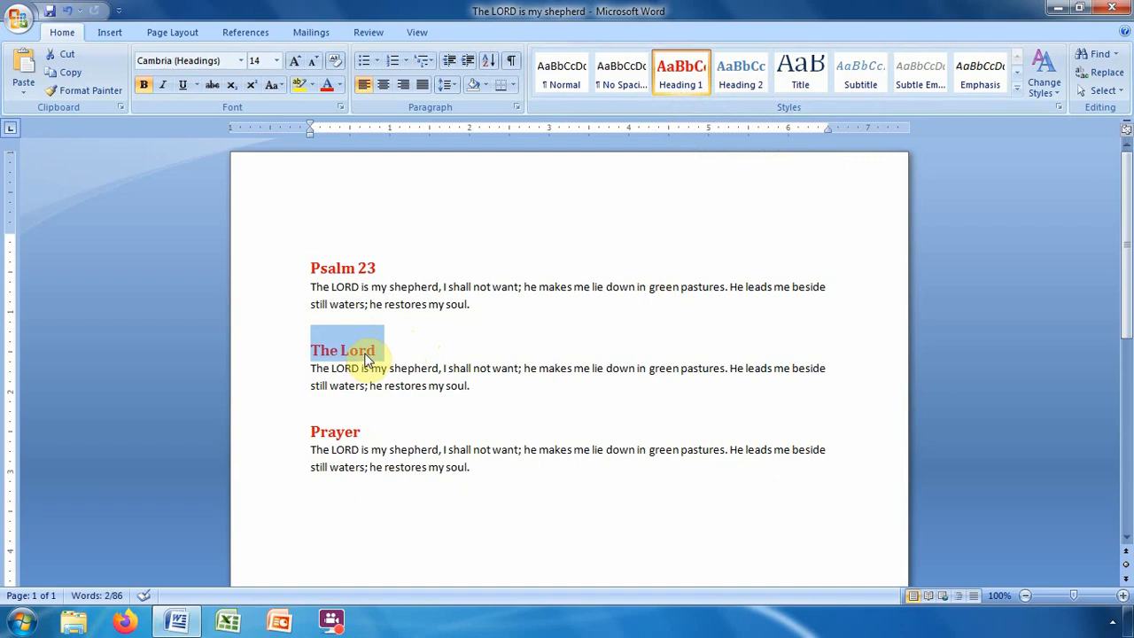
left_click(420, 348)
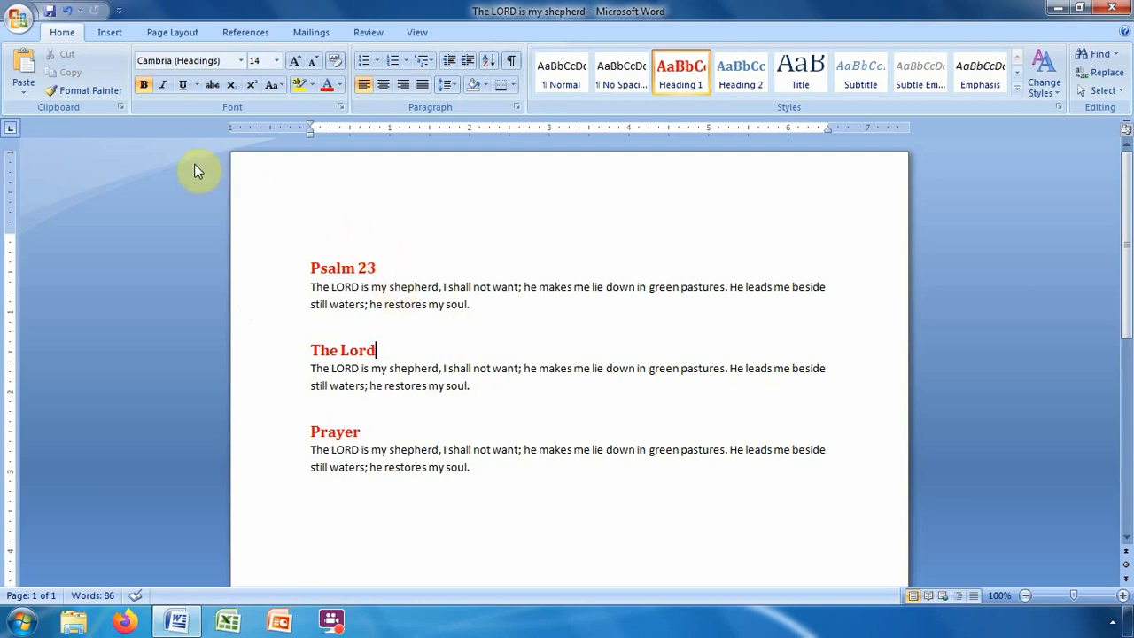
left_click(70, 12)
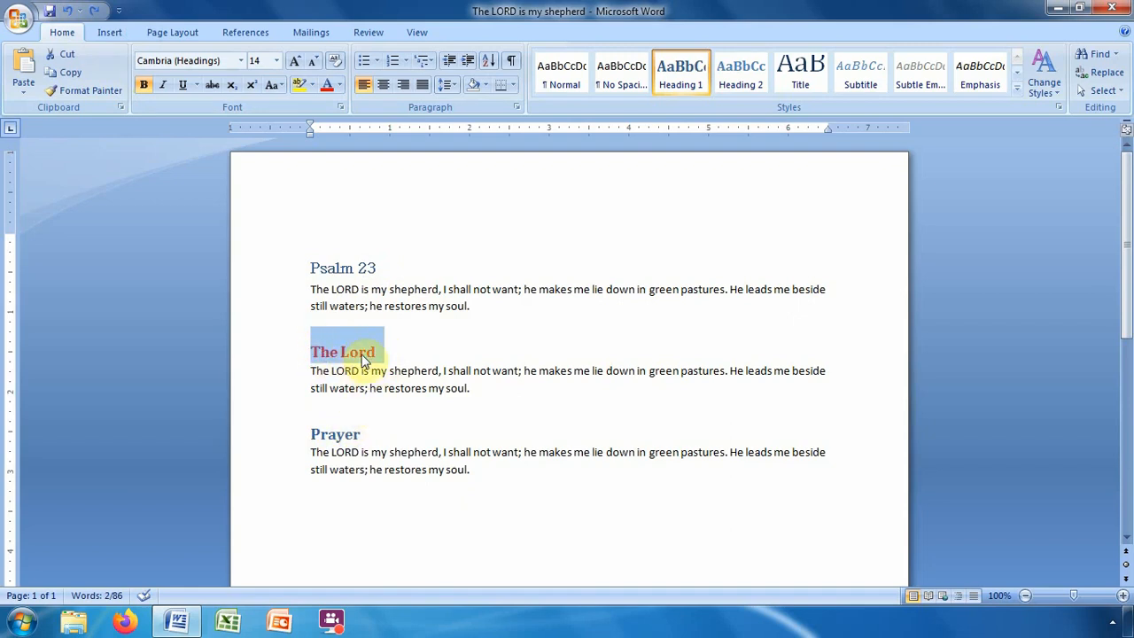
left_click(339, 268)
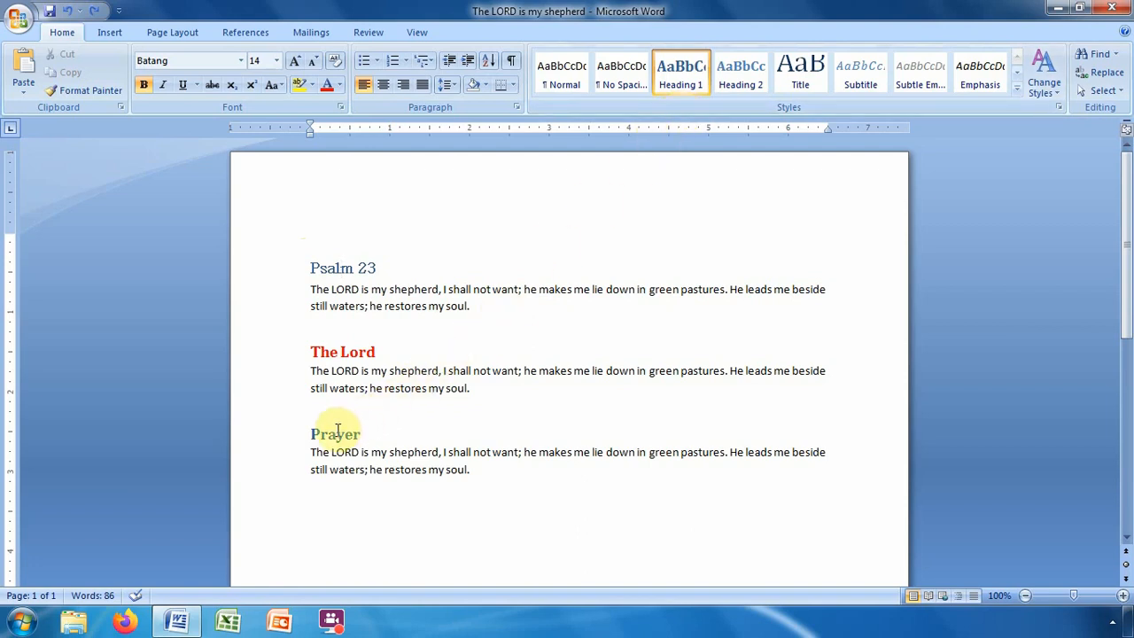
left_click(336, 430)
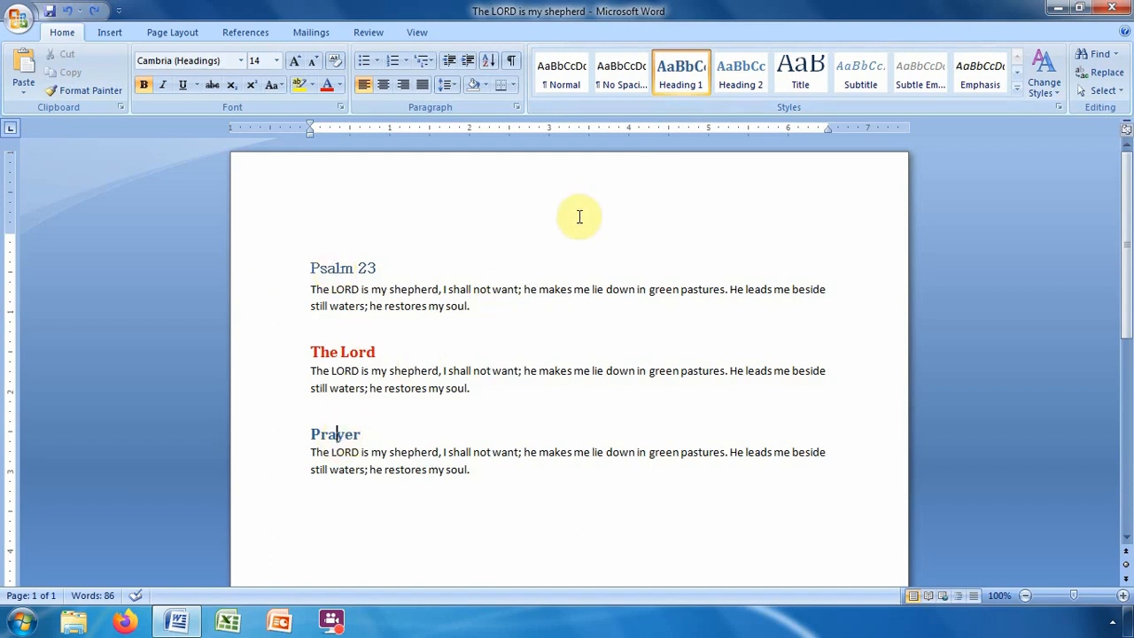
left_click(700, 84)
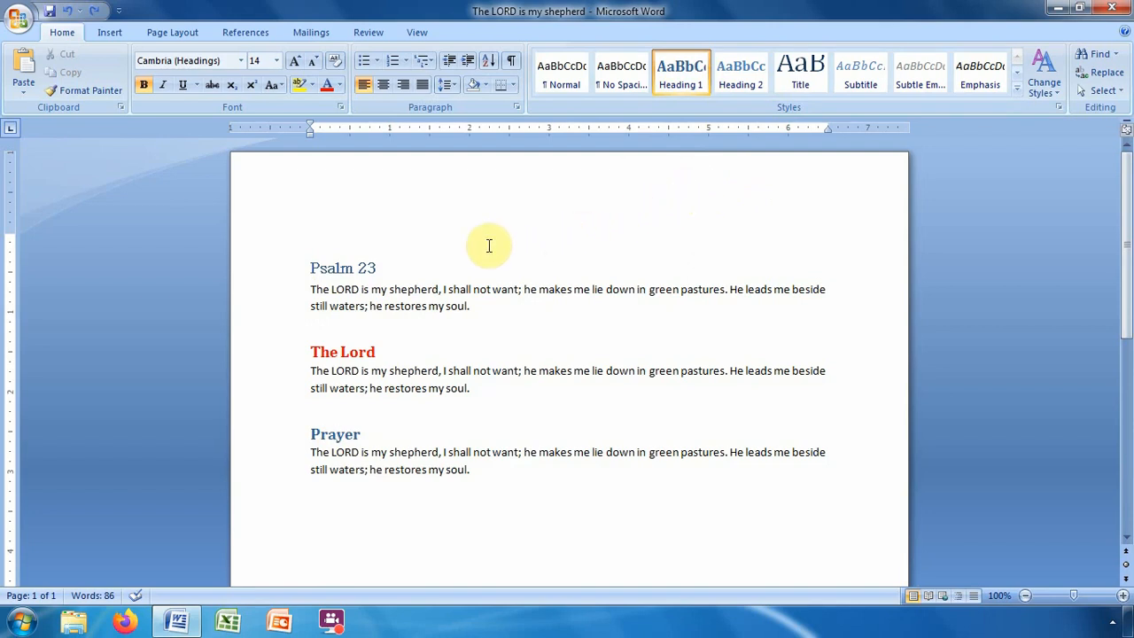
Step: Update the Heading 1 style to match the Batang formatting of the "Psalm 23" heading
left_click(293, 275)
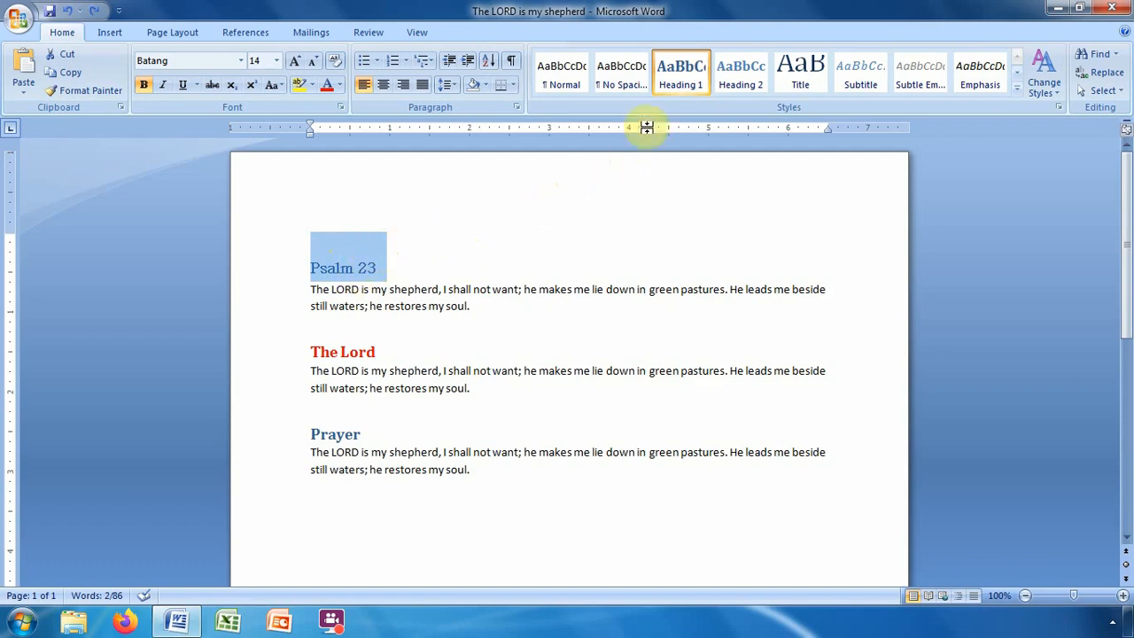
right_click(679, 74)
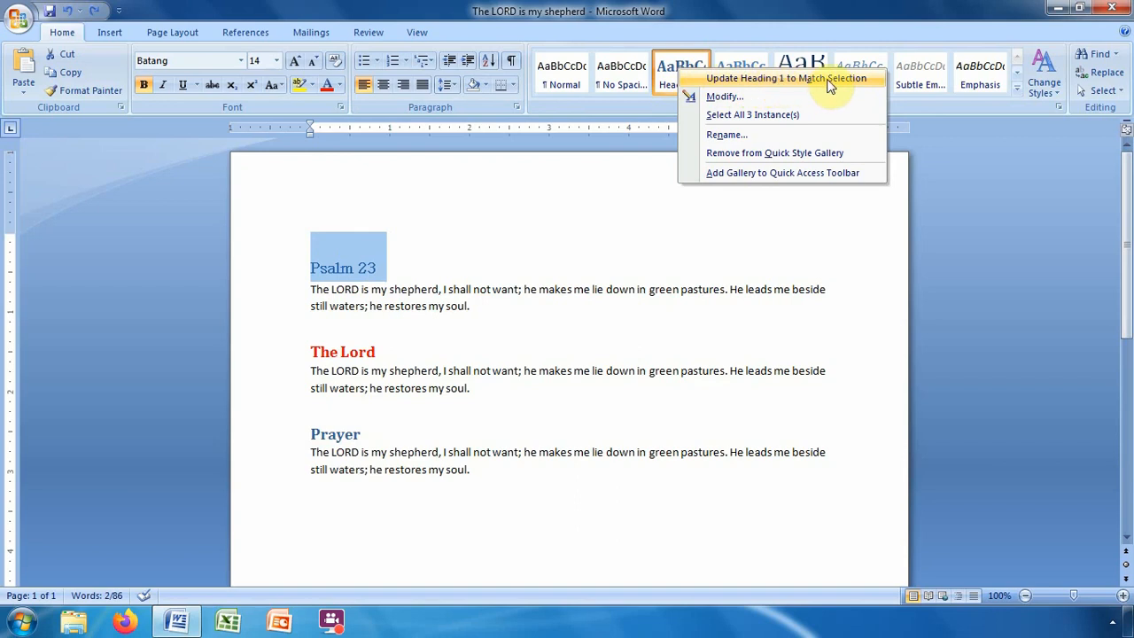
left_click(761, 81)
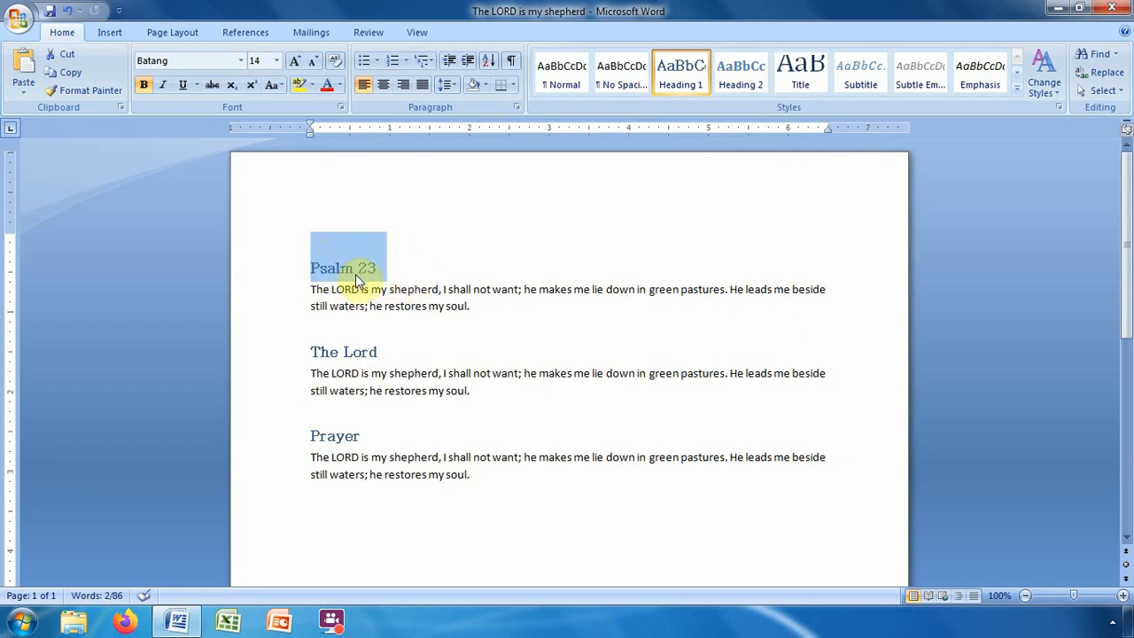
left_click(396, 271)
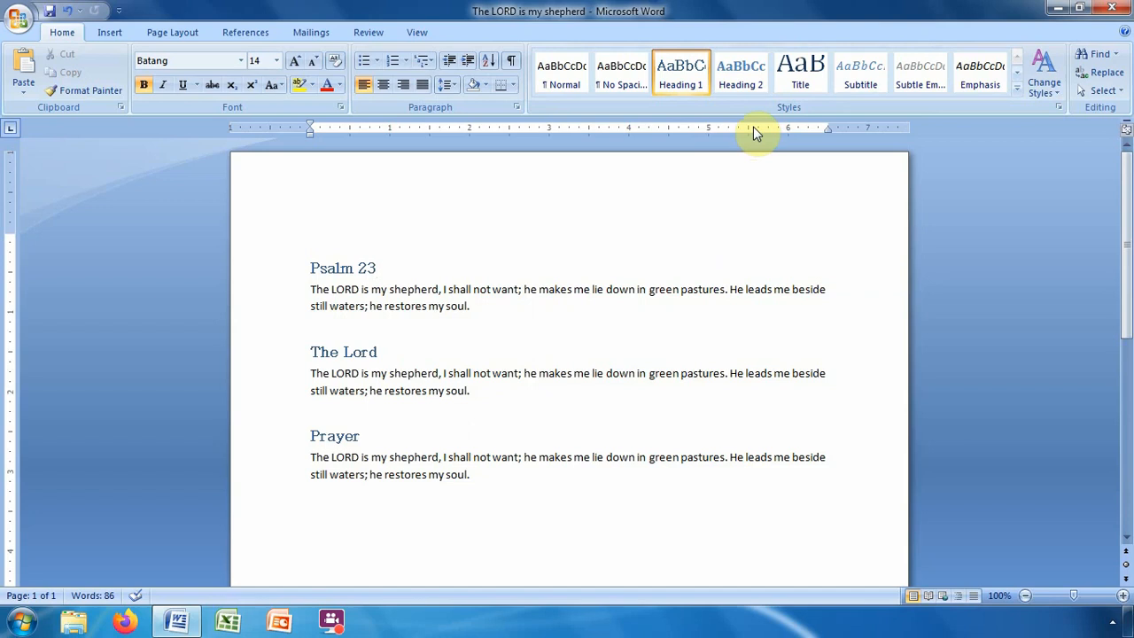
Step: Examine the Modify Style settings of Heading 1 and its list of additional format categories, and cancel the dialog
right_click(686, 82)
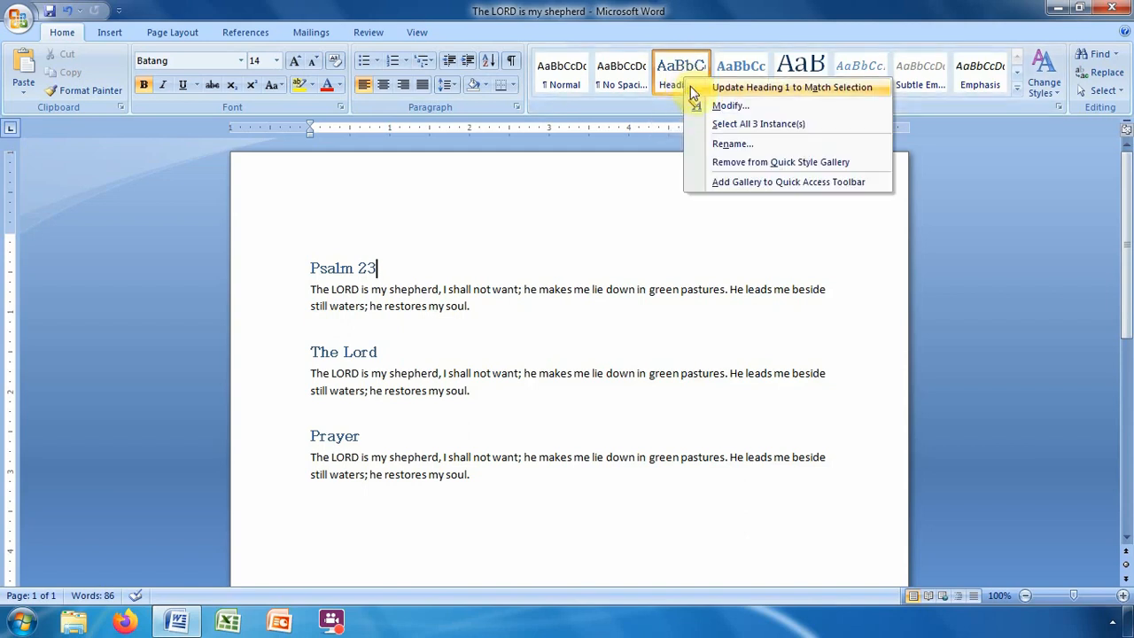
left_click(806, 107)
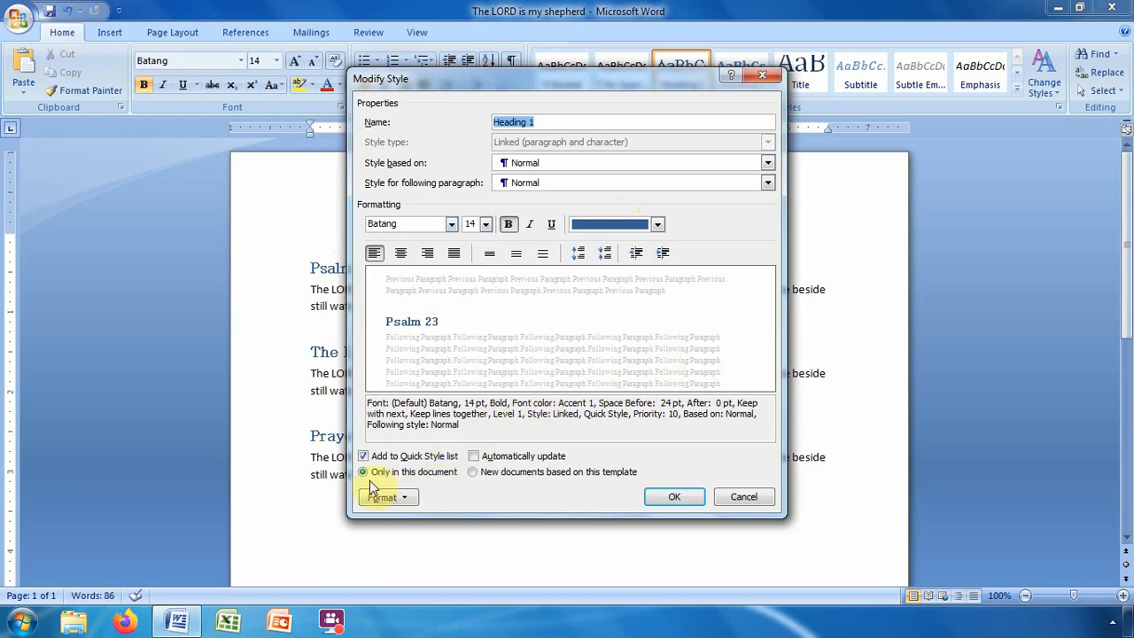
left_click(411, 499)
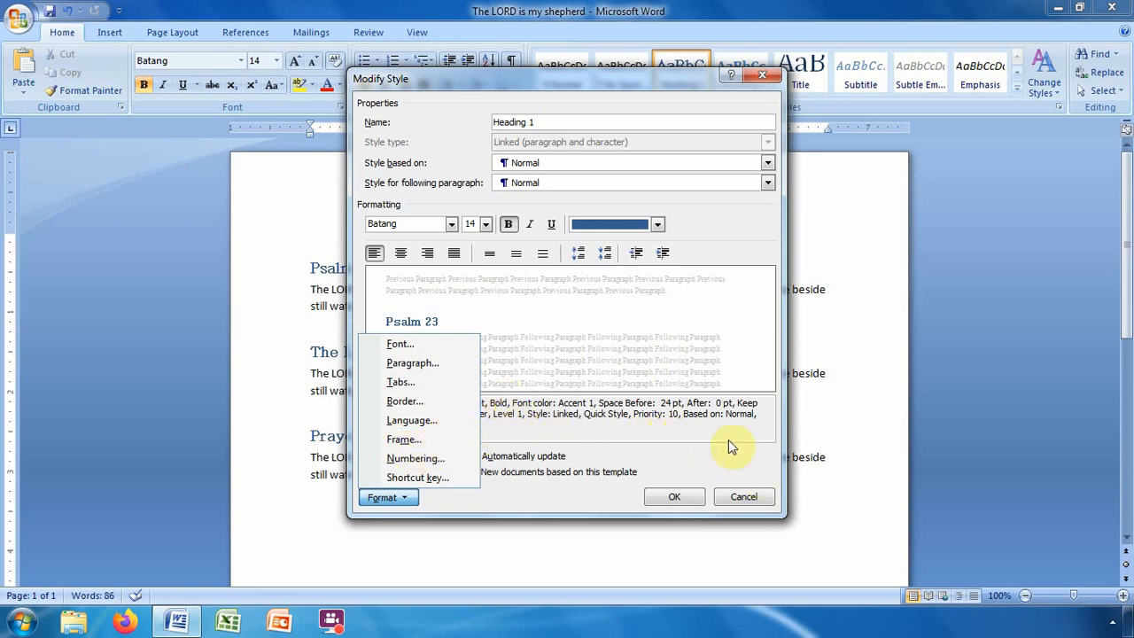
left_click(746, 499)
left_click(746, 499)
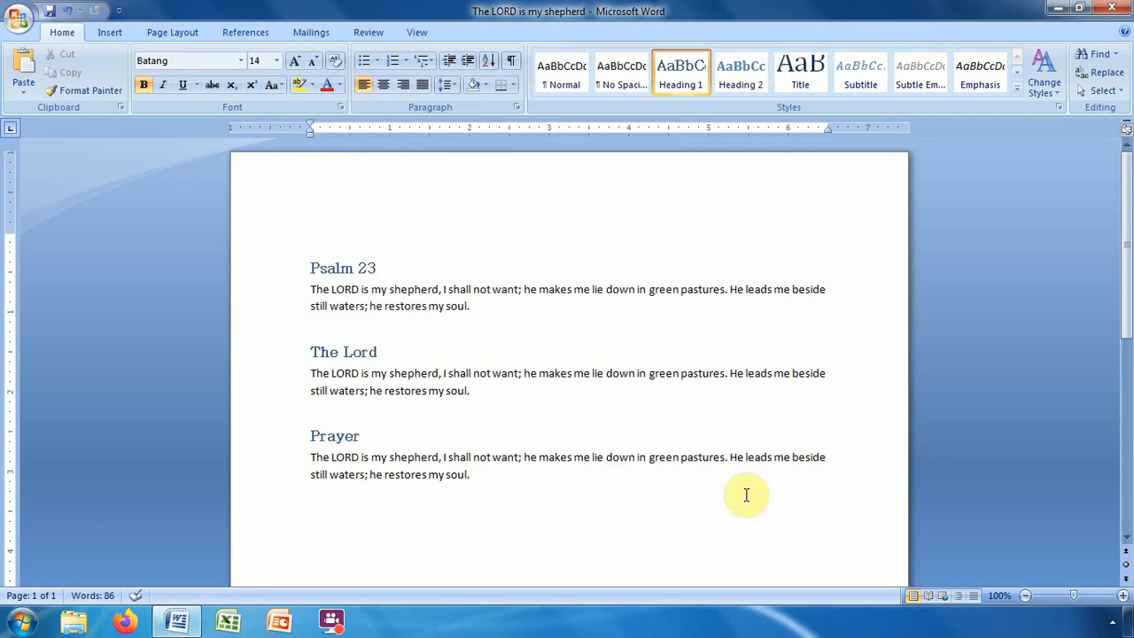